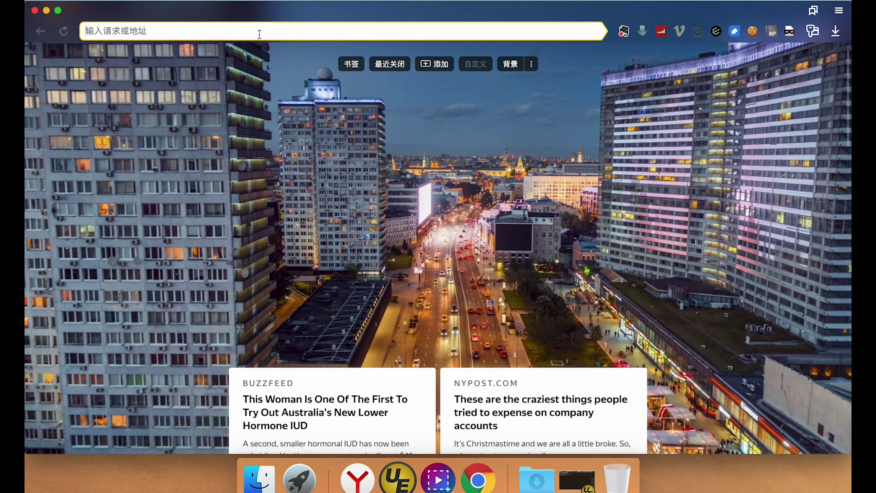
# Step: Look up the current IP location on ip.sb, and close that page once the location line has been checked
pyautogui.write('ip.sb')
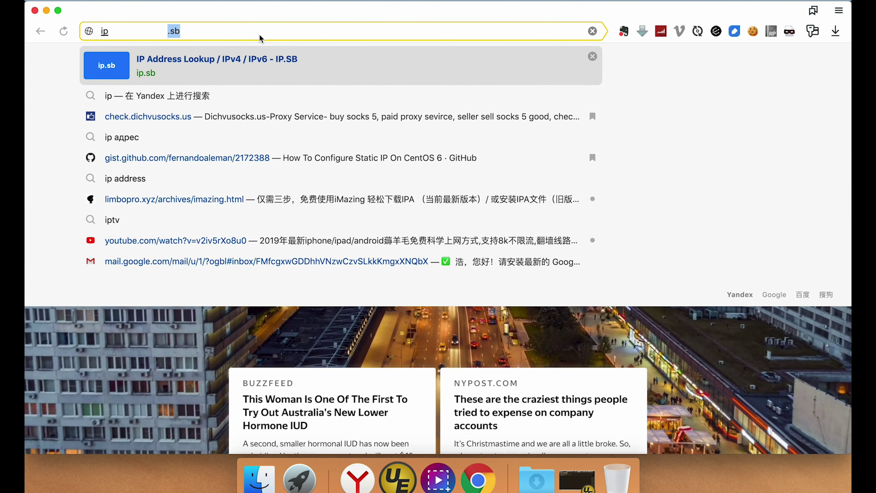
pyautogui.press('Return')
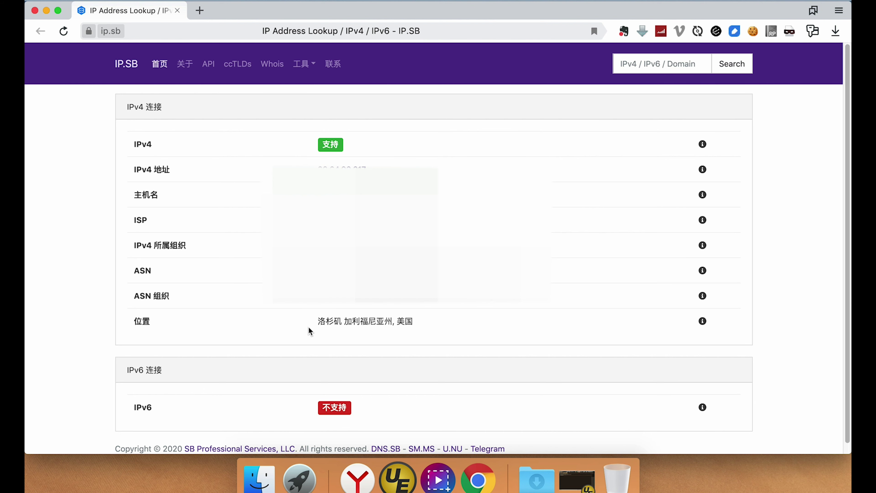
pyautogui.moveTo(312, 326); pyautogui.dragTo(445, 336)
pyautogui.click(445, 328)
pyautogui.click(199, 11)
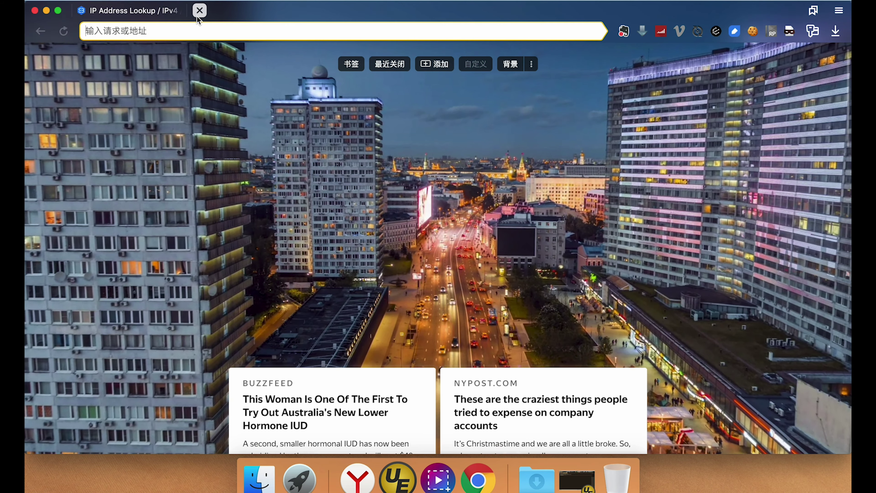
pyautogui.click(176, 10)
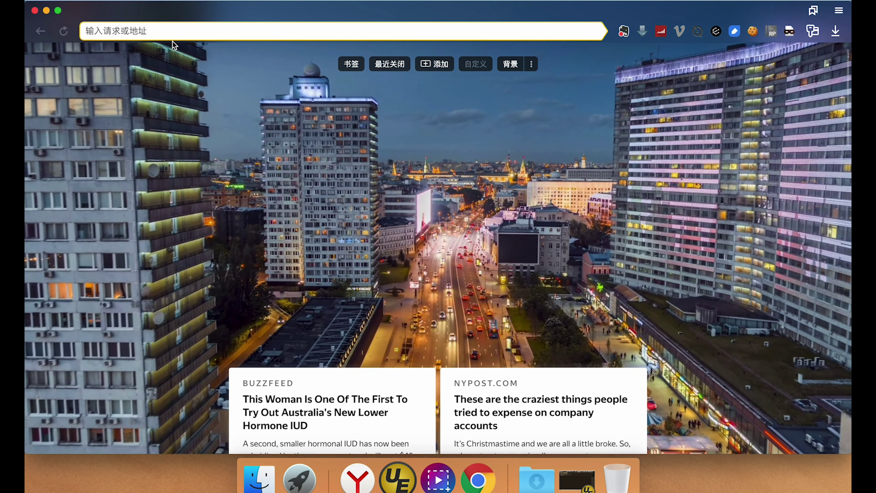
# Step: Open Google and search for "freenoom"
pyautogui.write('g')
pyautogui.press('Return')
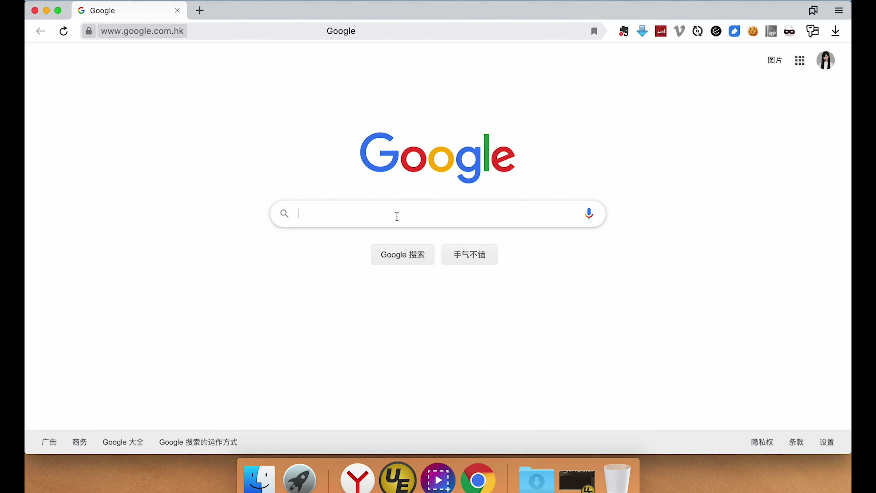
pyautogui.write('free')
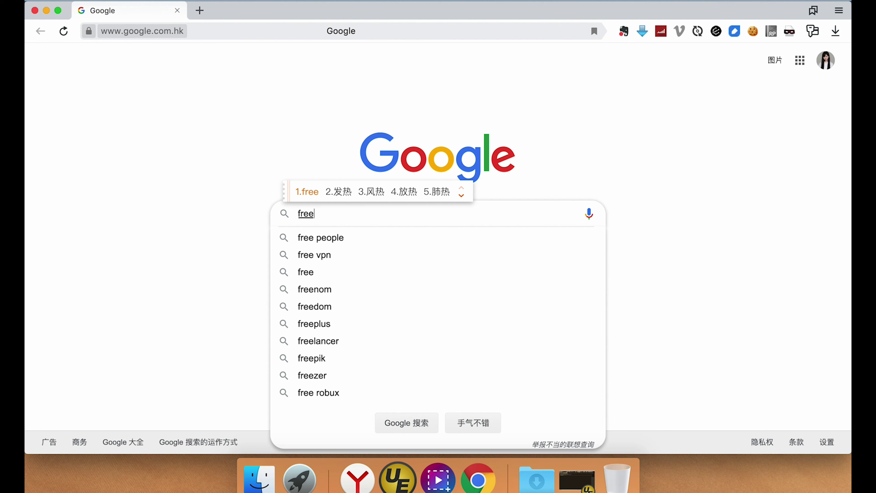
pyautogui.write('noom')
pyautogui.press('Return')
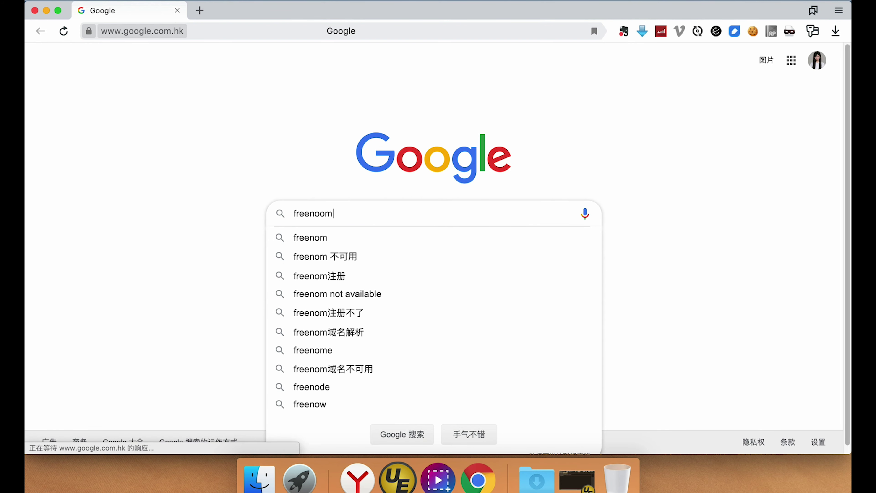
pyautogui.press('Return')
# Step: Switch to the corrected query "freenom", open the Freenom website from the results and close the search page
pyautogui.click(290, 156)
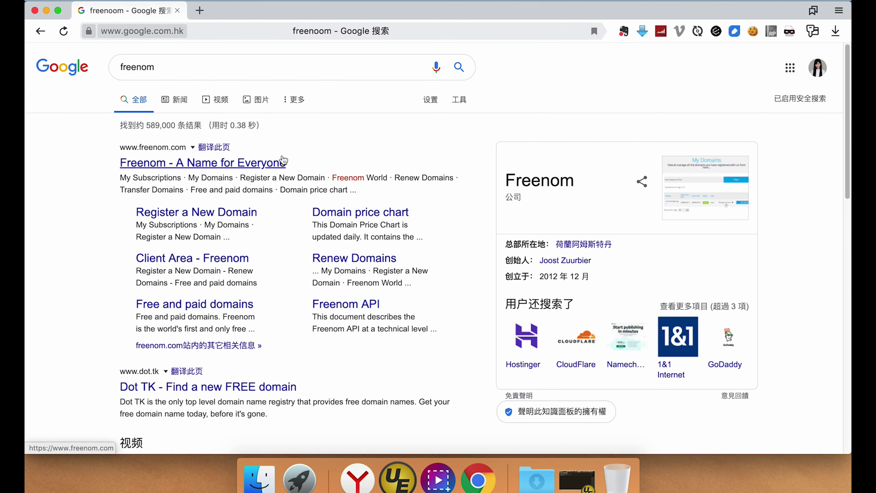
pyautogui.click(213, 171)
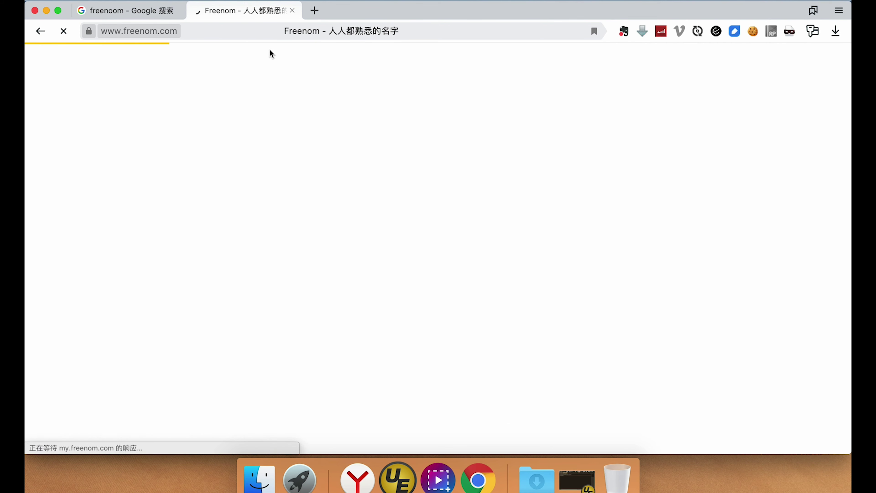
pyautogui.click(179, 11)
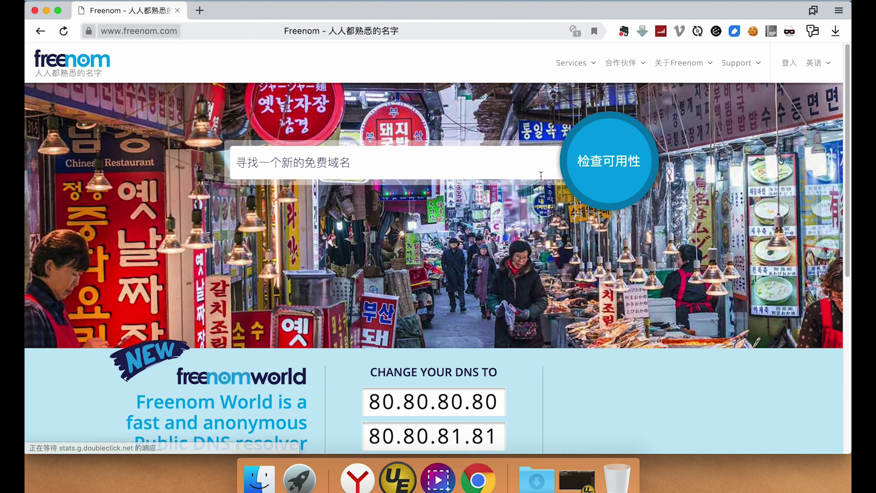
# Step: Check the availability of the domain name "xiaozhanggefreenom" on the Freenom home page
pyautogui.scroll(-1, 620, 181)
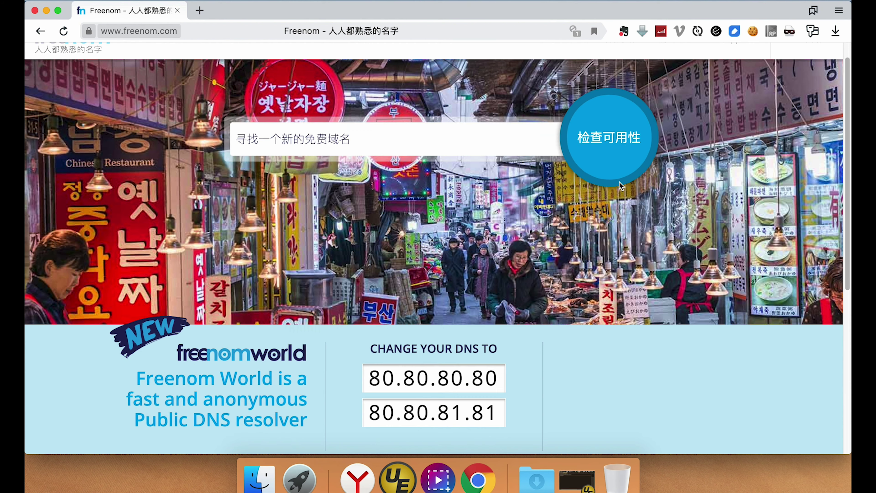
pyautogui.scroll(-5, 620, 183)
pyautogui.scroll(6, 620, 182)
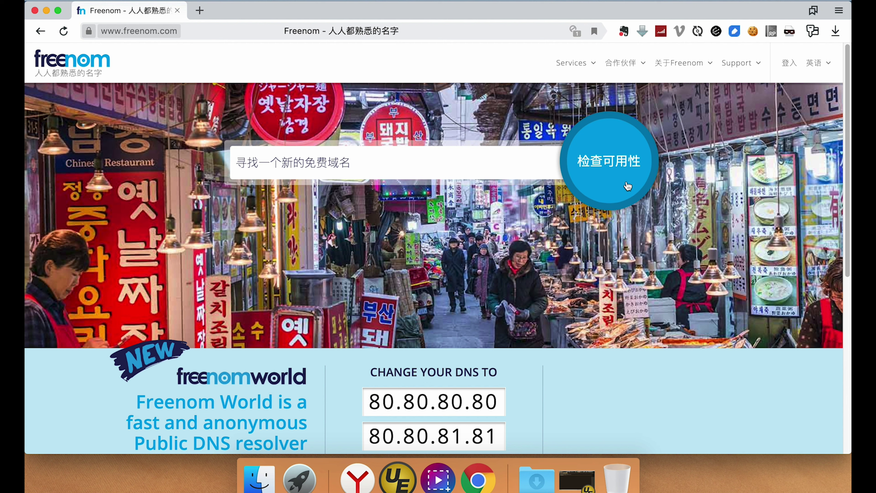
pyautogui.click(378, 168)
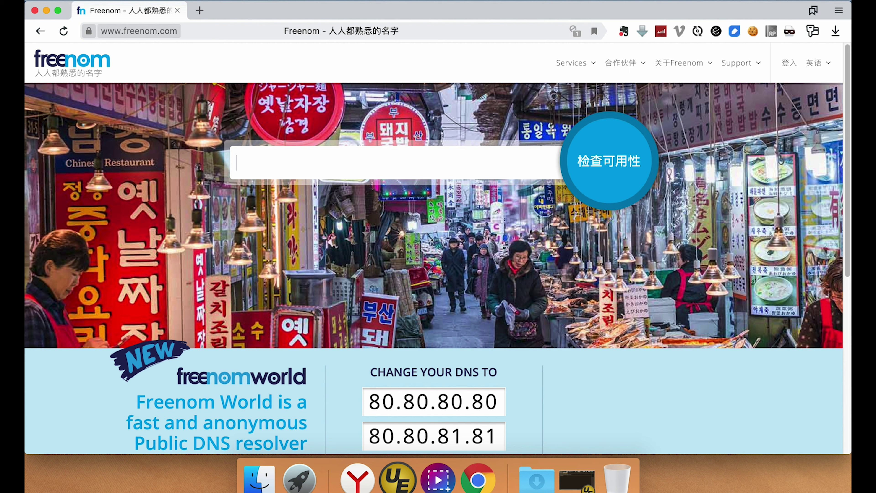
pyautogui.write('xiaozhangge')
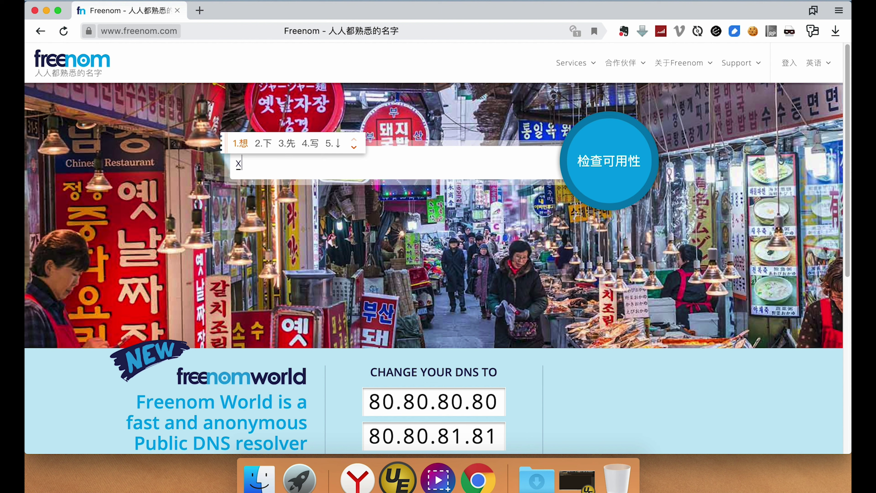
pyautogui.press('shift')
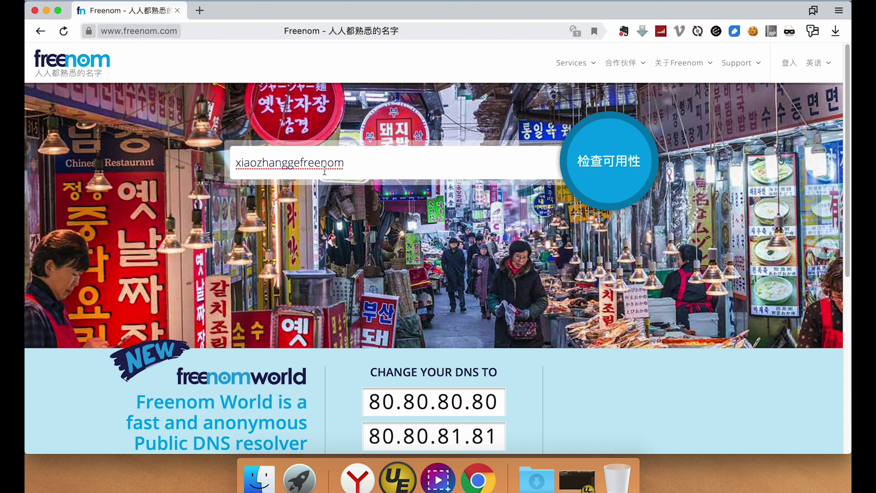
pyautogui.click(539, 237)
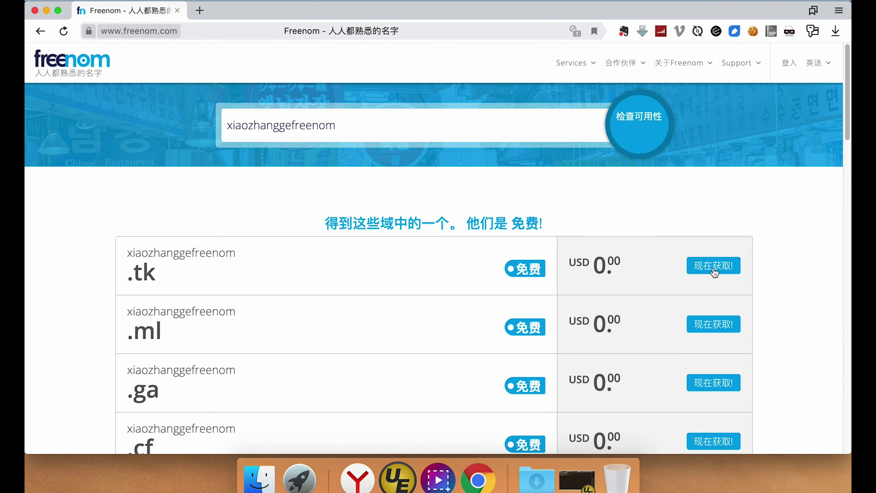
# Step: Try to get the free xiaozhanggefreenom.tk domain, and look through the other free and paid extensions offered
pyautogui.click(714, 271)
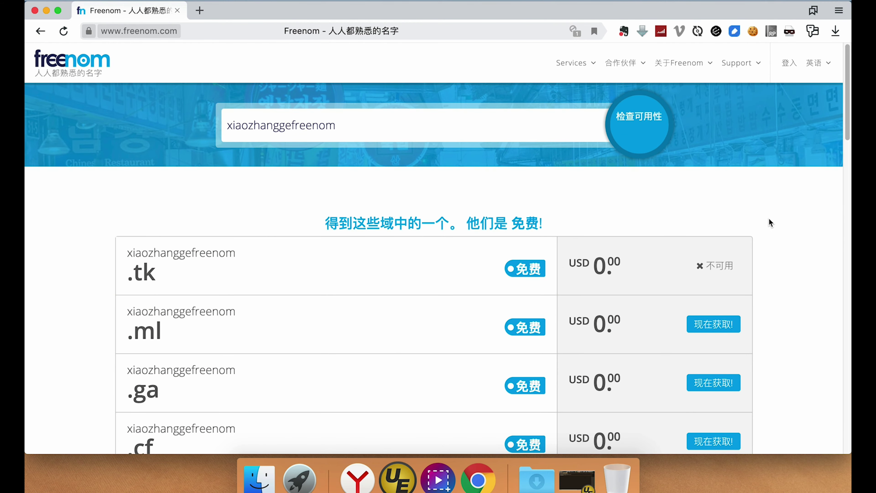
pyautogui.scroll(-5, 769, 219)
pyautogui.scroll(-15, 769, 217)
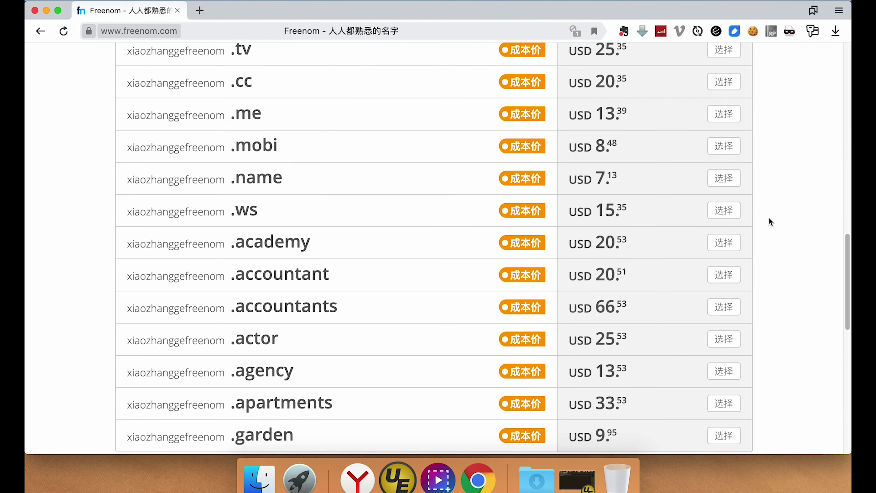
pyautogui.scroll(20, 769, 217)
pyautogui.scroll(-9, 769, 218)
pyautogui.scroll(3, 771, 216)
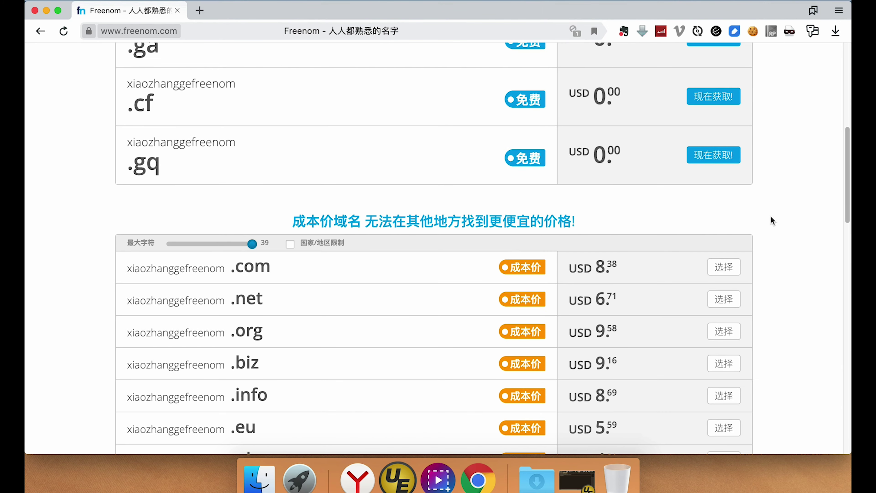
pyautogui.scroll(8, 264, 123)
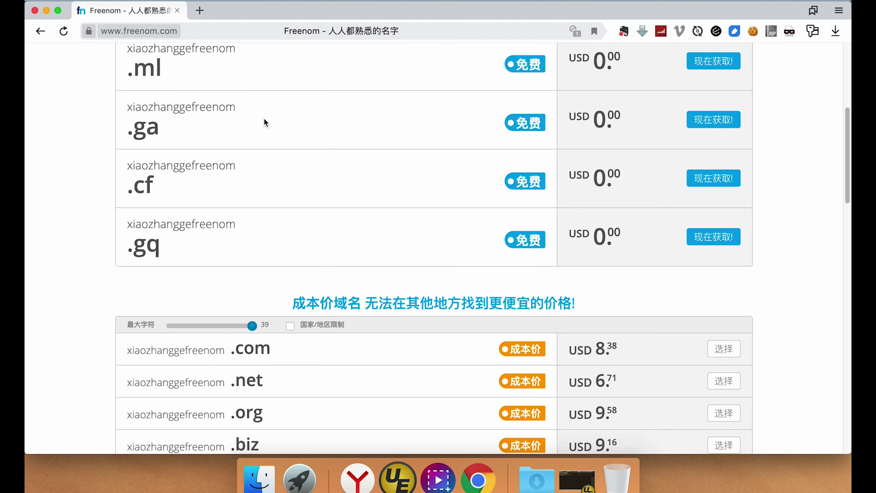
# Step: Return to the Google results, reopen the Freenom home page and open its developers page (开发人员)
pyautogui.click(39, 32)
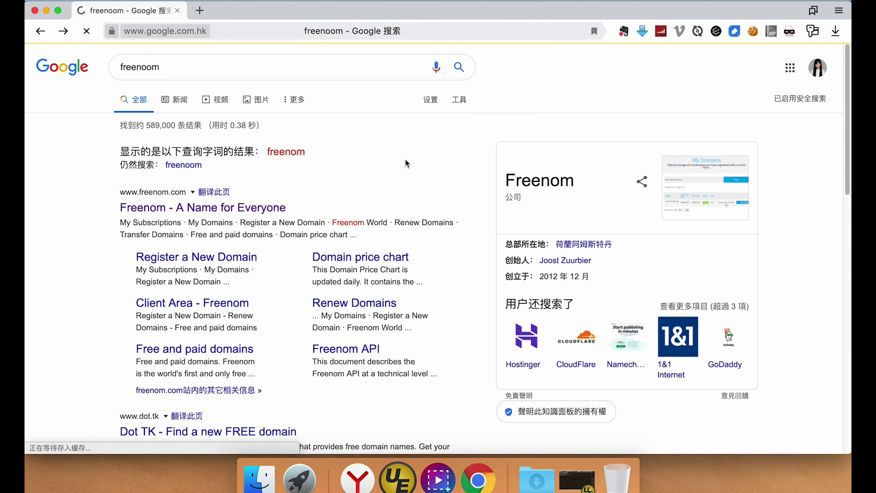
pyautogui.click(216, 208)
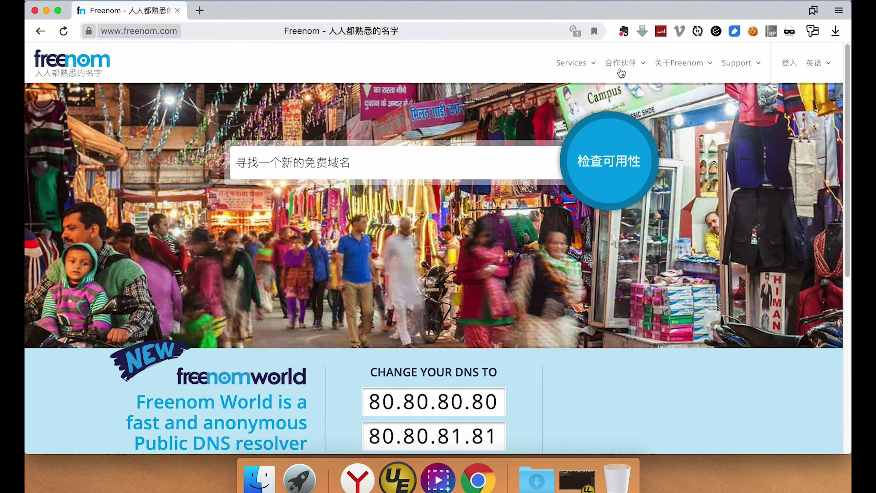
pyautogui.click(623, 64)
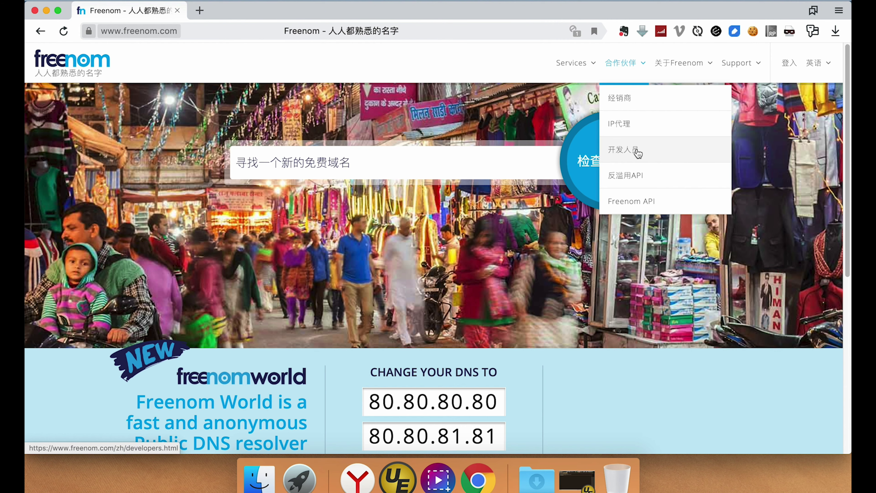
pyautogui.click(636, 151)
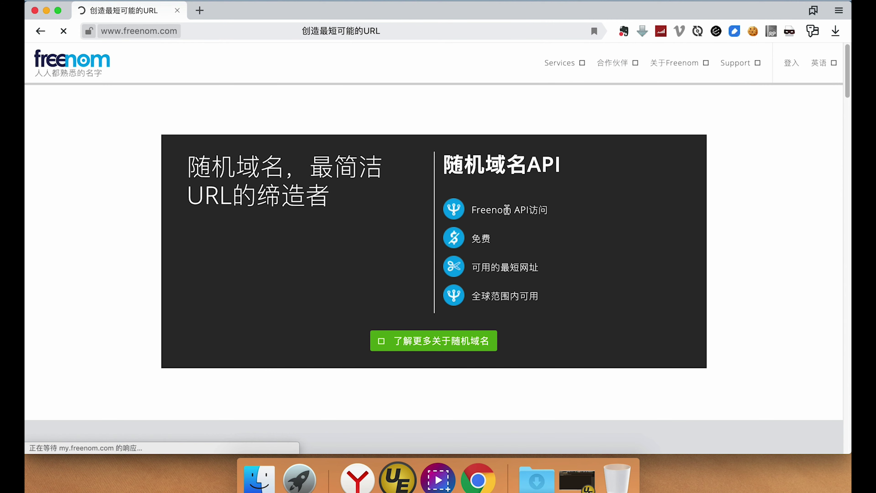
# Step: Look through the developers page and request the random domain account to reach the checkout
pyautogui.scroll(-15, 509, 210)
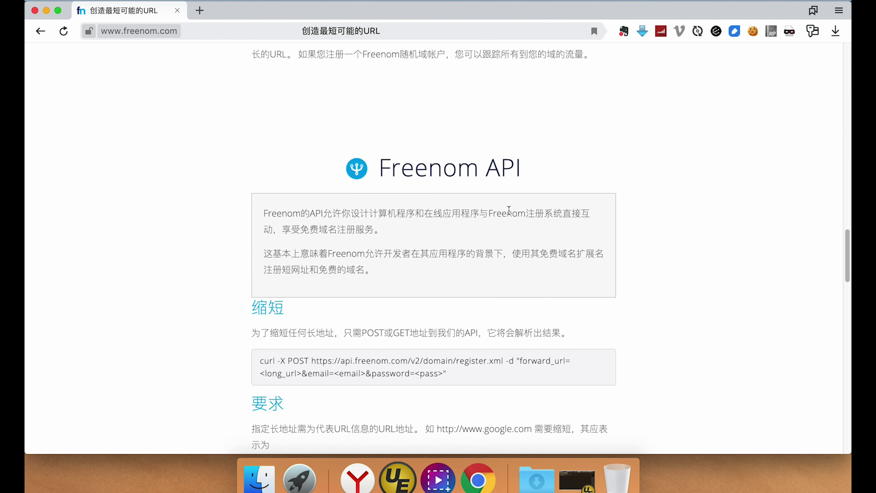
pyautogui.scroll(20, 509, 210)
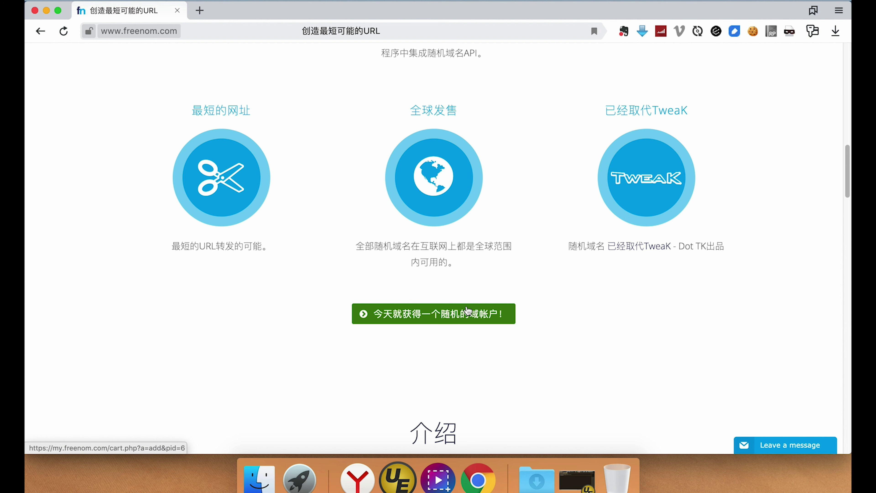
pyautogui.click(478, 317)
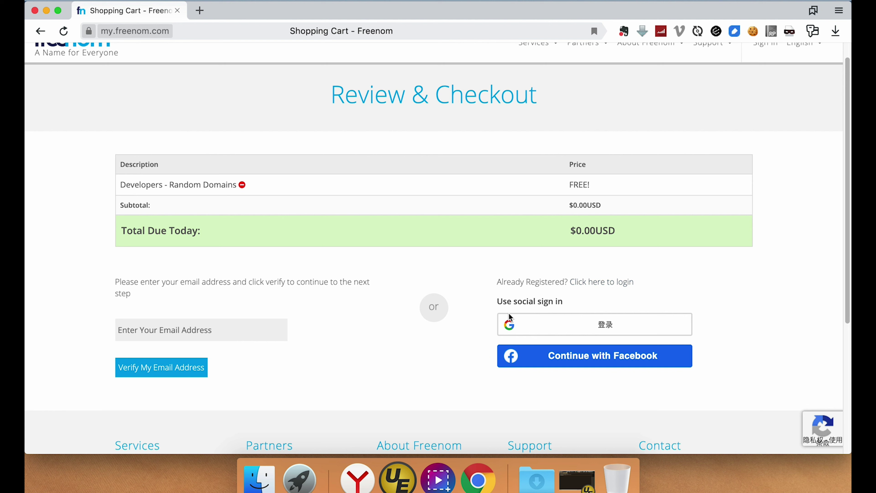
# Step: Switch to UltraEdit, copy the e-mail address from the unsaved note 编辑1 and return to the checkout page
pyautogui.click(228, 328)
pyautogui.click(397, 477)
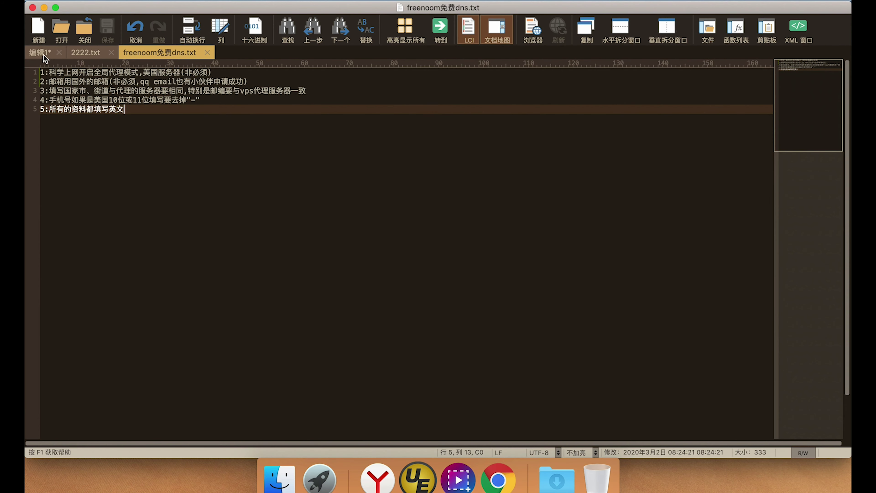
pyautogui.click(40, 52)
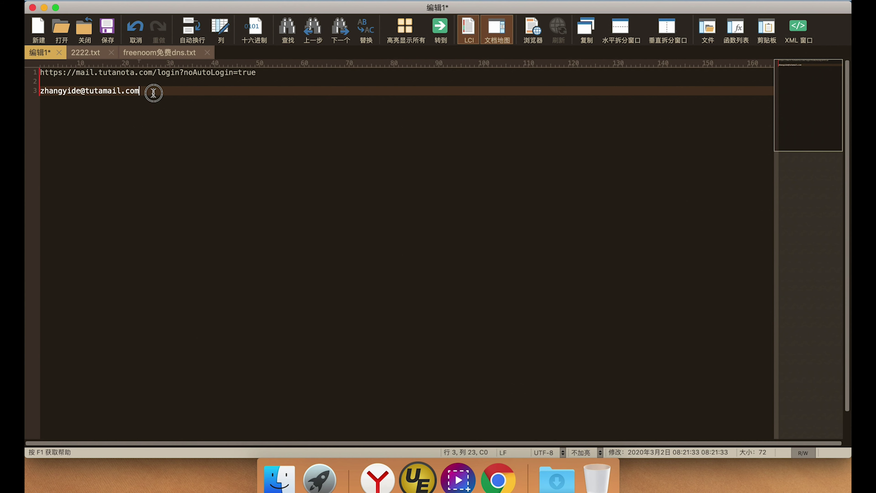
pyautogui.moveTo(157, 93); pyautogui.dragTo(35, 92)
pyautogui.press('super+c')
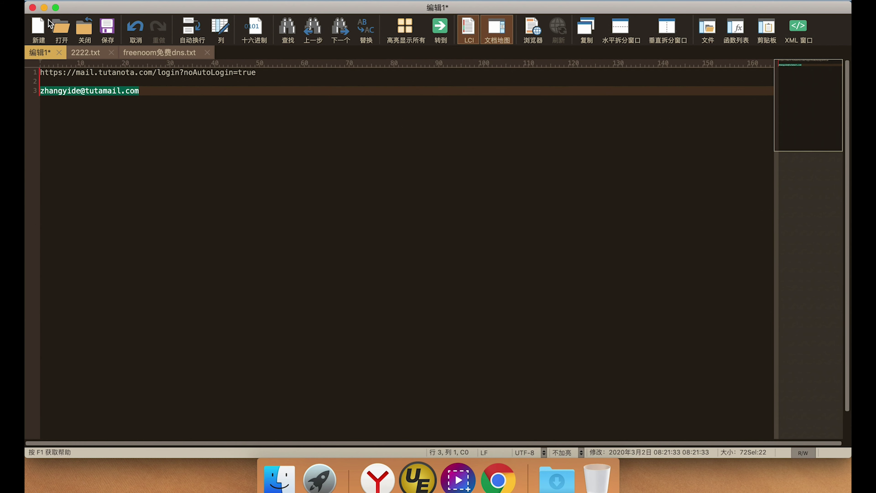
pyautogui.click(44, 8)
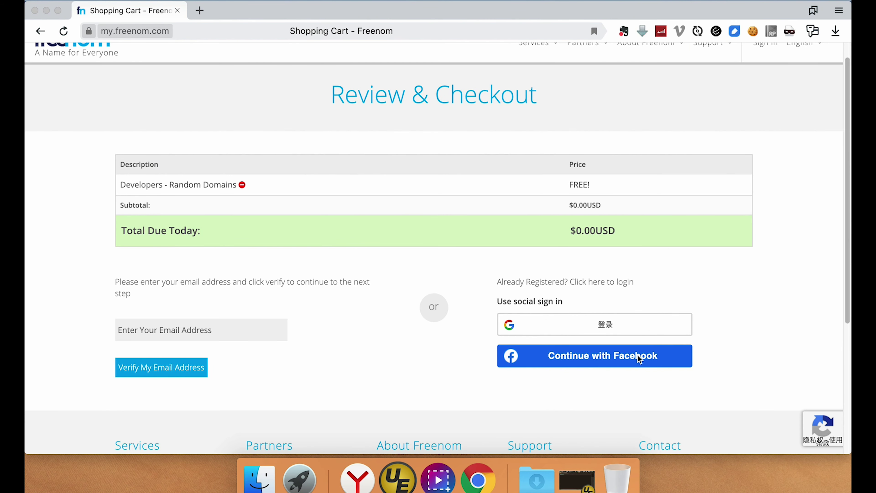
# Step: Paste the copied e-mail address into the checkout form and request its verification link
pyautogui.click(221, 333)
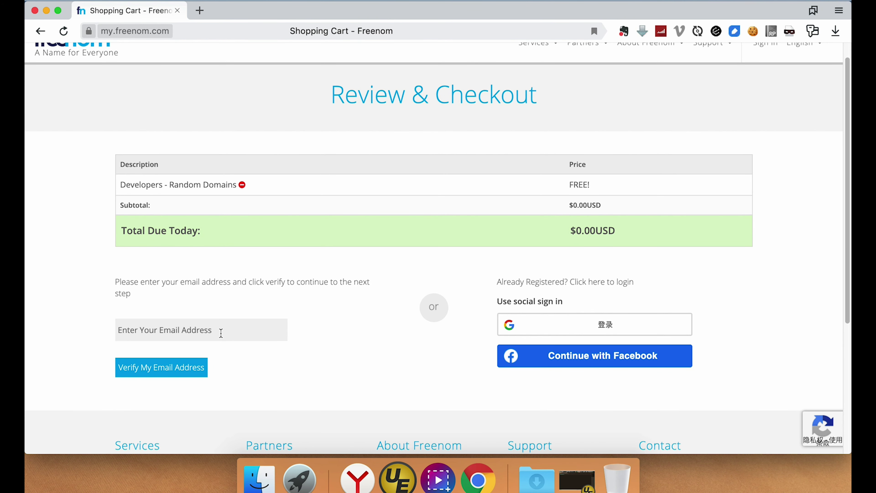
pyautogui.press('super+v')
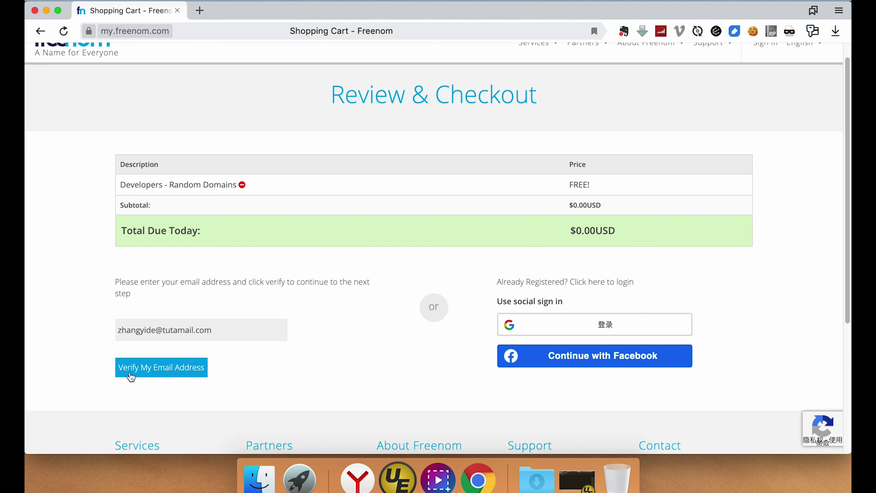
pyautogui.click(164, 373)
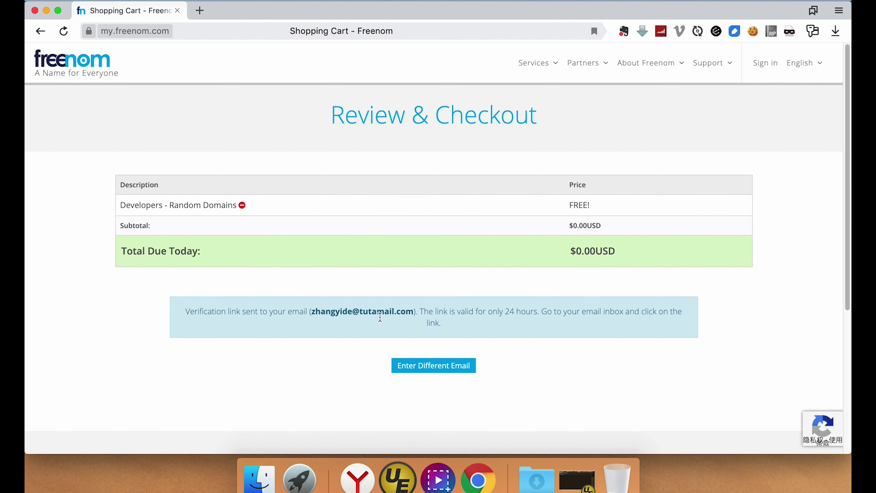
pyautogui.doubleClick(313, 313)
pyautogui.click(565, 319)
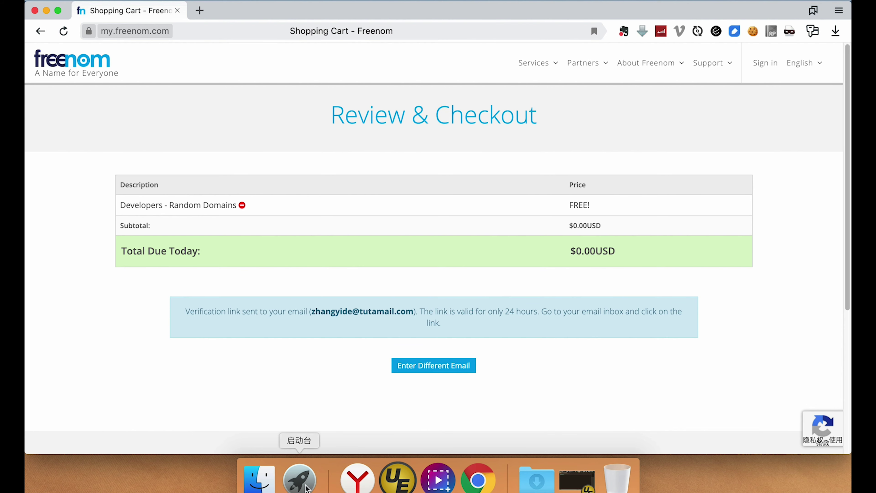
# Step: Switch to UltraEdit, copy the Tutanota login address from the unsaved note 编辑1 and return to the checkout page
pyautogui.click(398, 478)
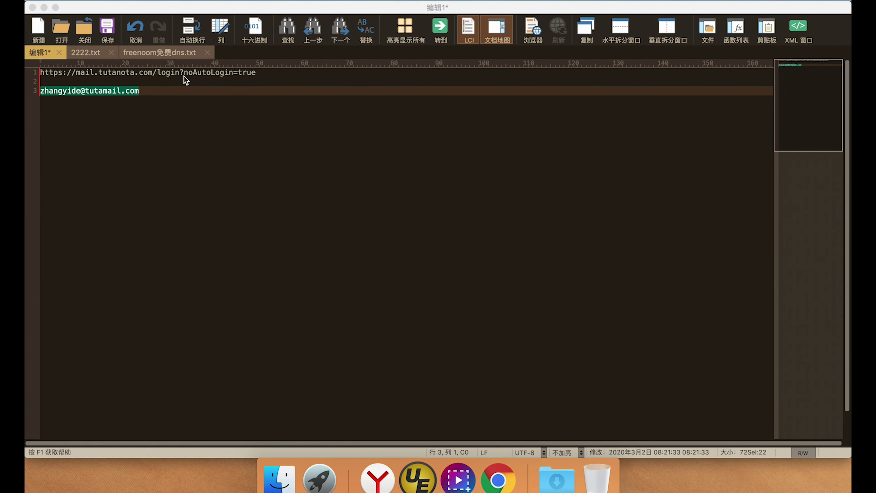
pyautogui.doubleClick(208, 73)
pyautogui.tripleClick(208, 73)
pyautogui.press('super+c')
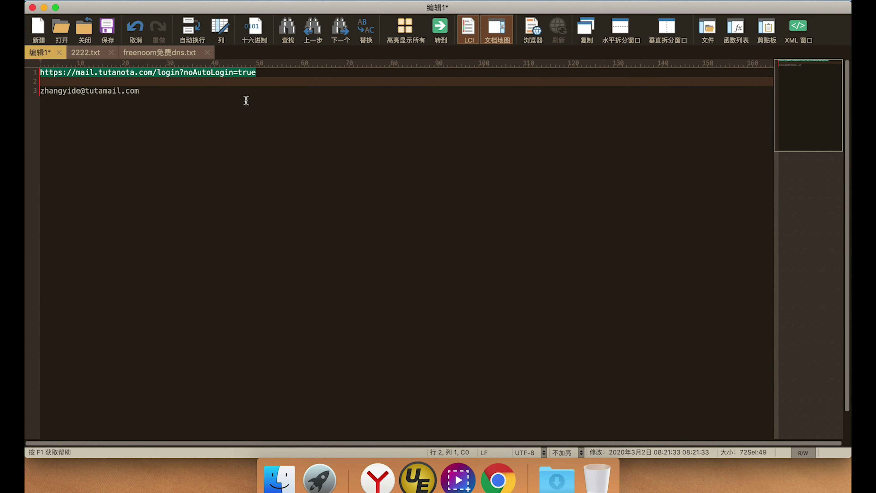
pyautogui.click(44, 7)
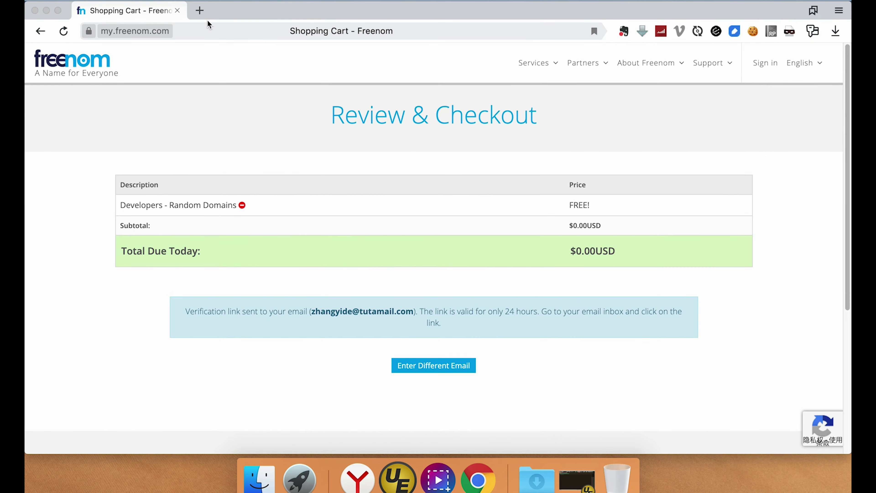
pyautogui.click(200, 10)
pyautogui.press('super+v')
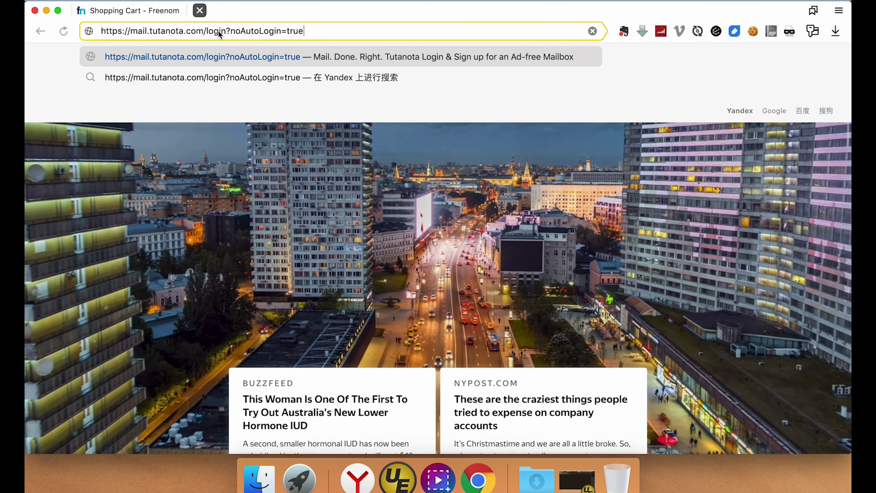
pyautogui.press('Return')
pyautogui.click(423, 216)
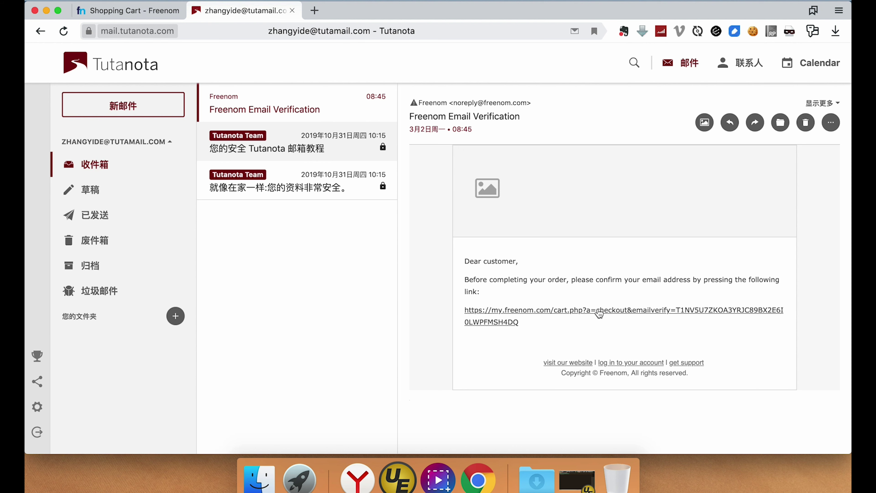
# Step: Follow the verification link in the Freenom Email Verification message and bring up the Freenom page it loads
pyautogui.click(558, 313)
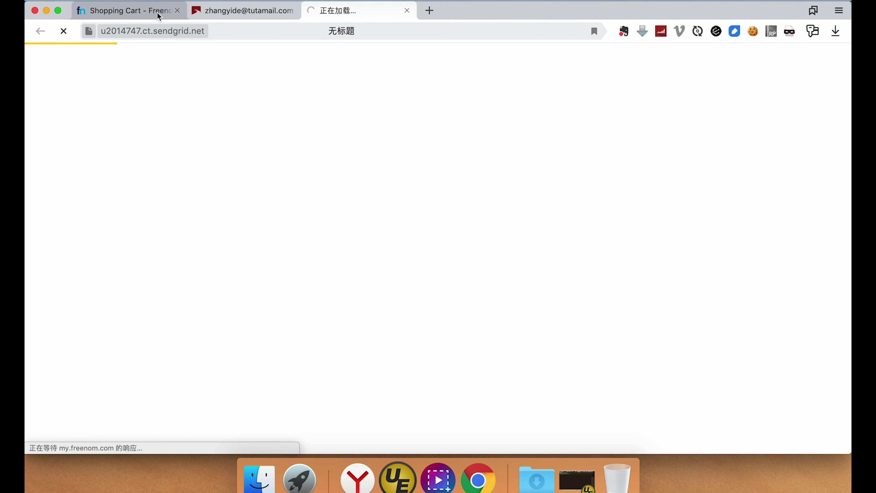
pyautogui.click(246, 13)
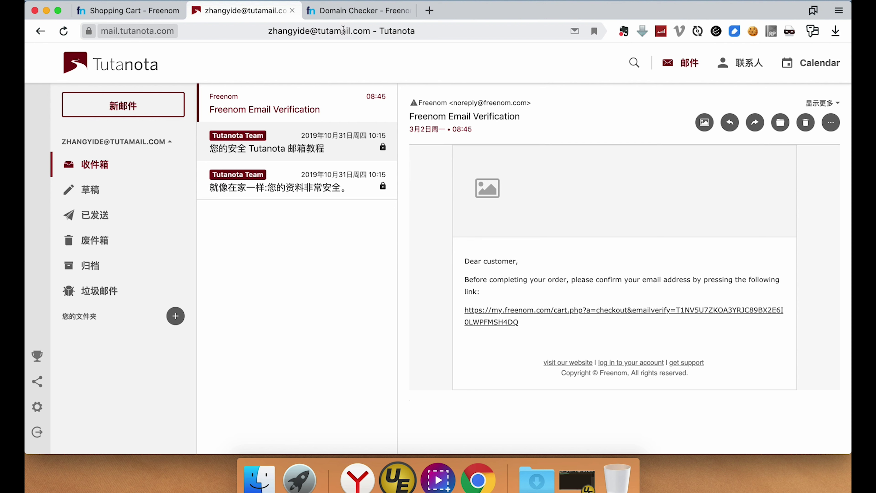
pyautogui.click(353, 13)
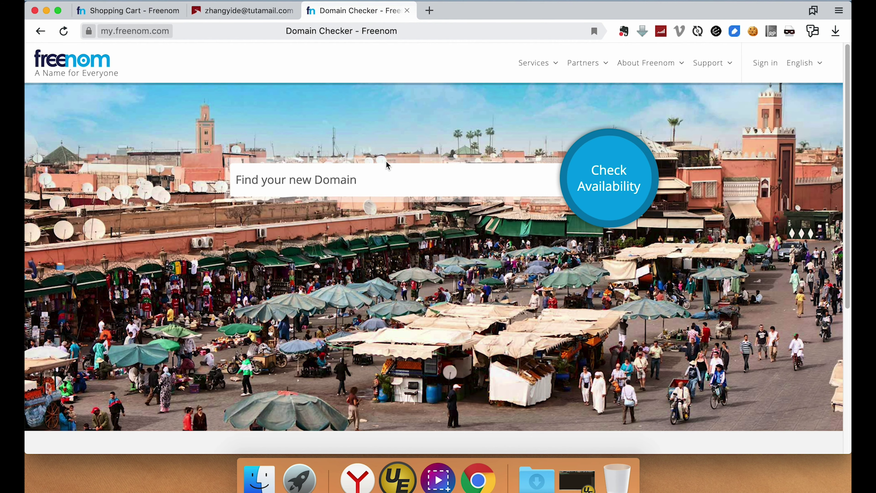
# Step: Reopen Freenom's developers page from the verified session and request the Random Domains account again to reach the checkout
pyautogui.scroll(-5, 391, 174)
pyautogui.scroll(10, 393, 177)
pyautogui.moveTo(593, 65)
pyautogui.click(600, 149)
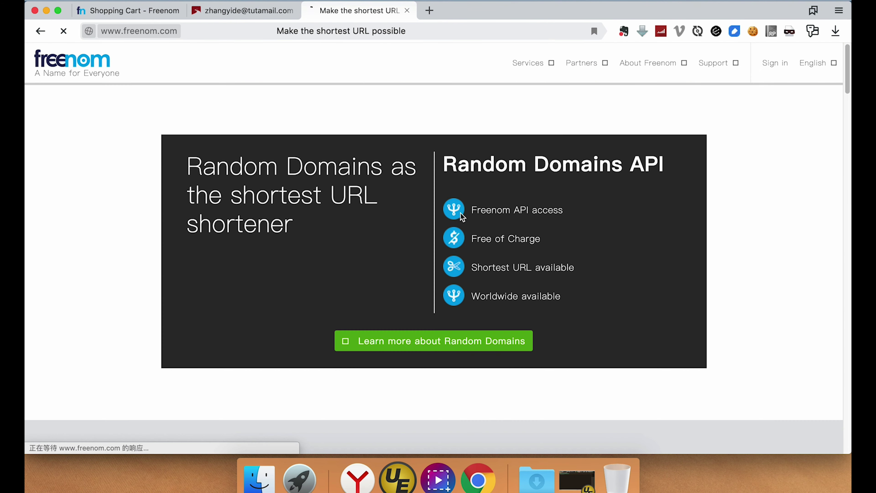
pyautogui.scroll(-15, 461, 228)
pyautogui.scroll(10, 451, 224)
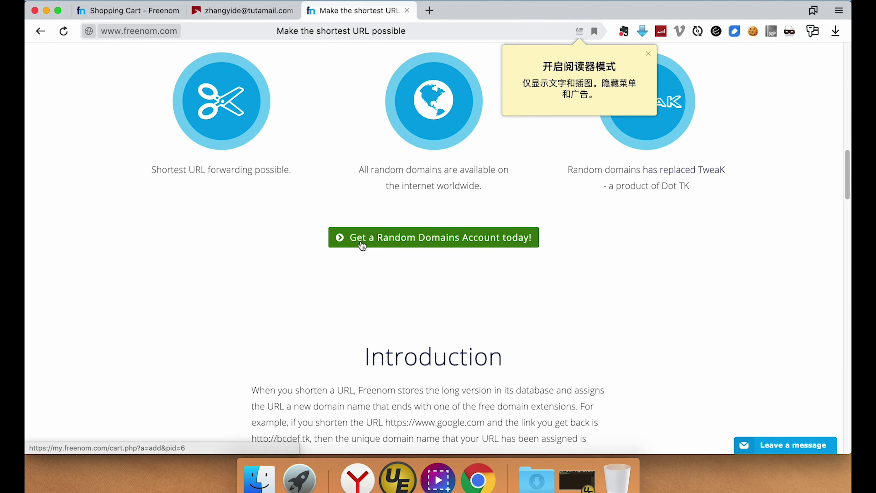
pyautogui.click(468, 241)
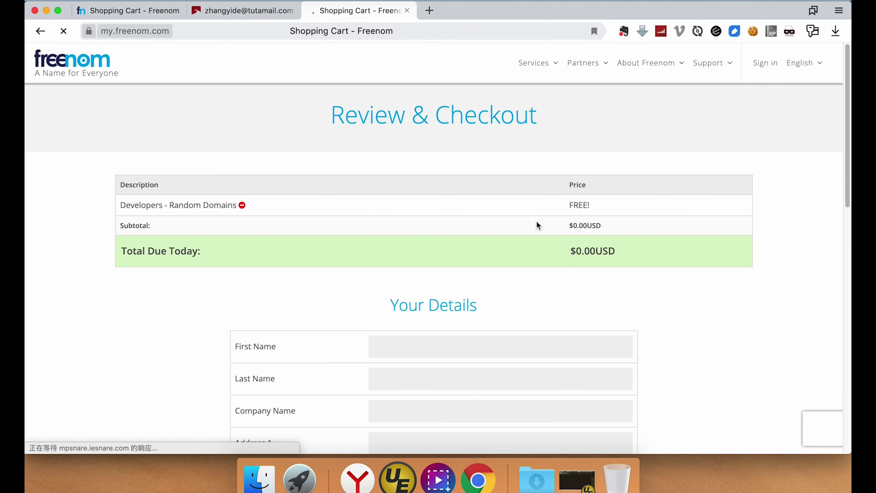
# Step: Look through the Your Details form on the checkout page, from the name fields to the password and terms fields
pyautogui.scroll(-10, 537, 227)
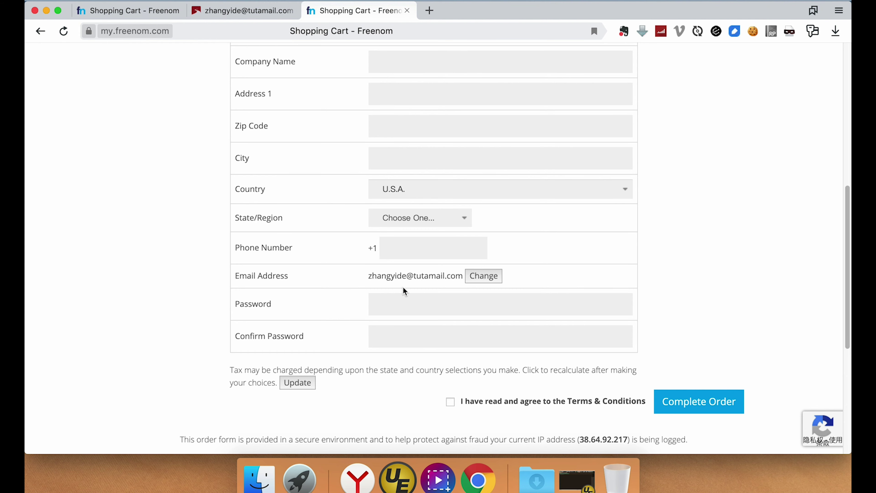
pyautogui.scroll(8, 404, 291)
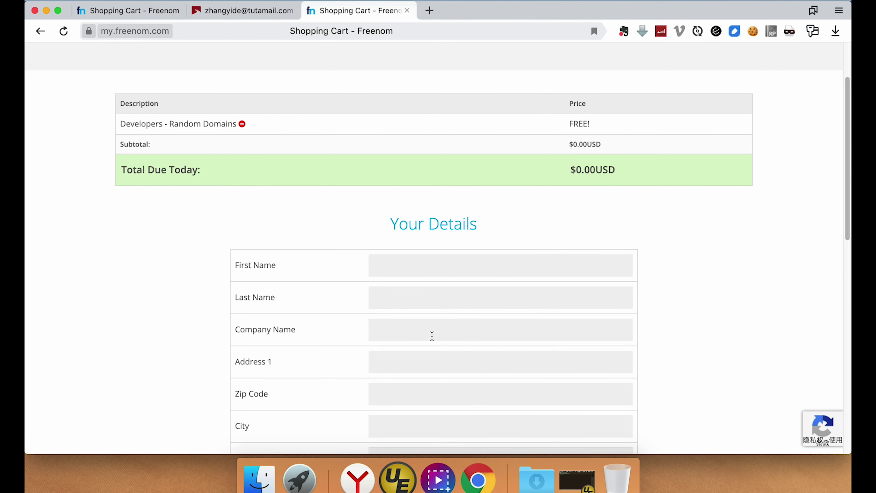
pyautogui.scroll(-8, 478, 263)
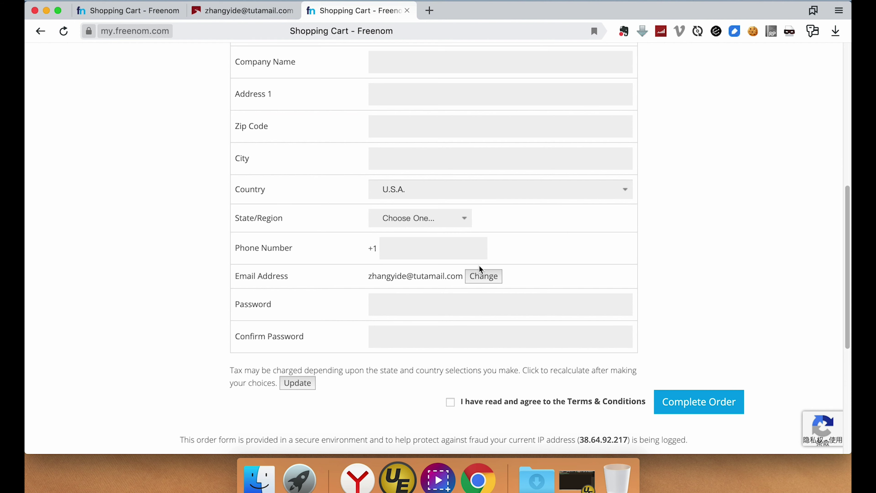
pyautogui.scroll(2, 446, 247)
pyautogui.scroll(6, 447, 251)
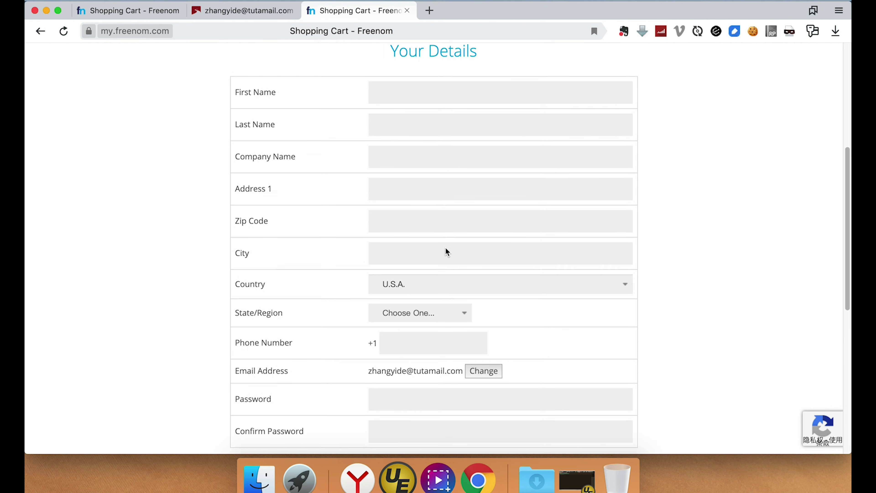